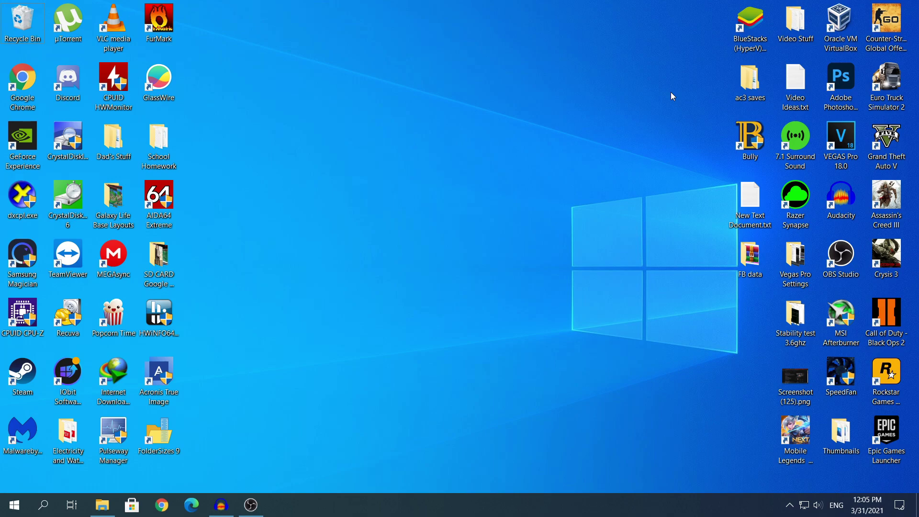
# Open USB Drive (D:) from This PC, which brings up the must-be-formatted prompt
pyautogui.press('super+e')
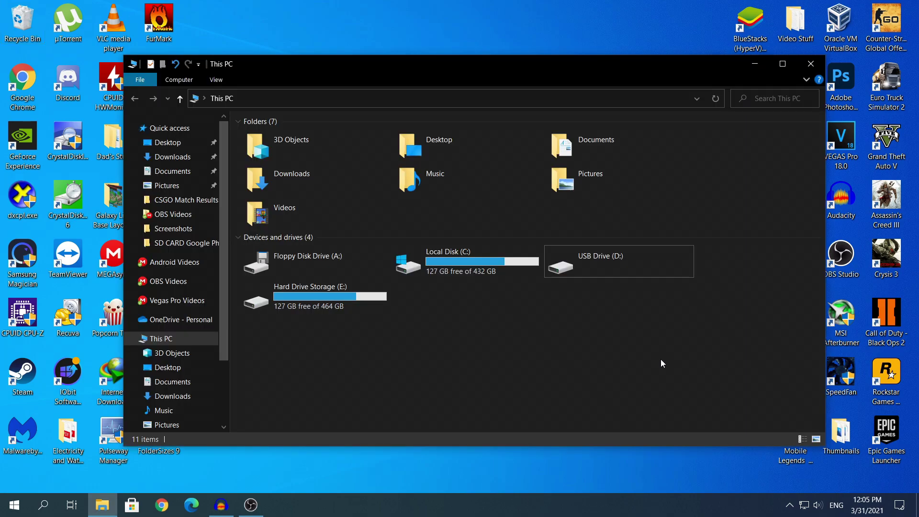
pyautogui.click(604, 262)
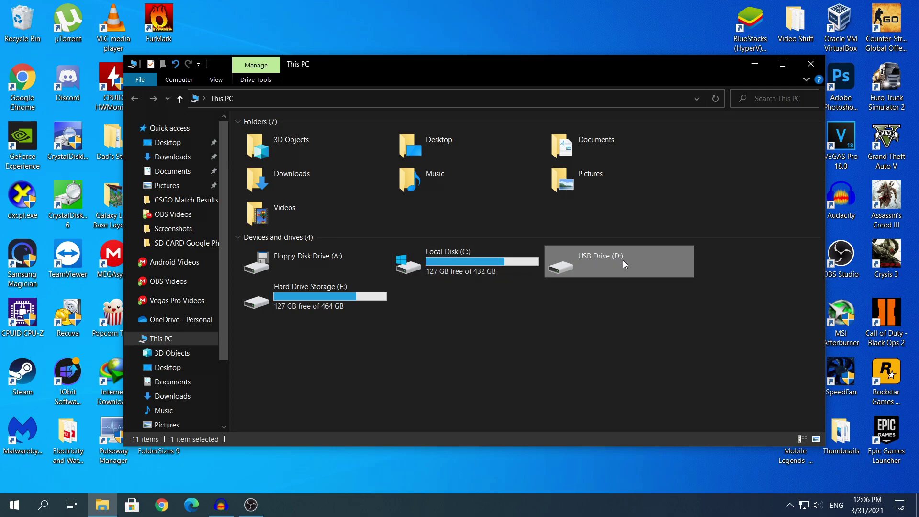
pyautogui.doubleClick(651, 263)
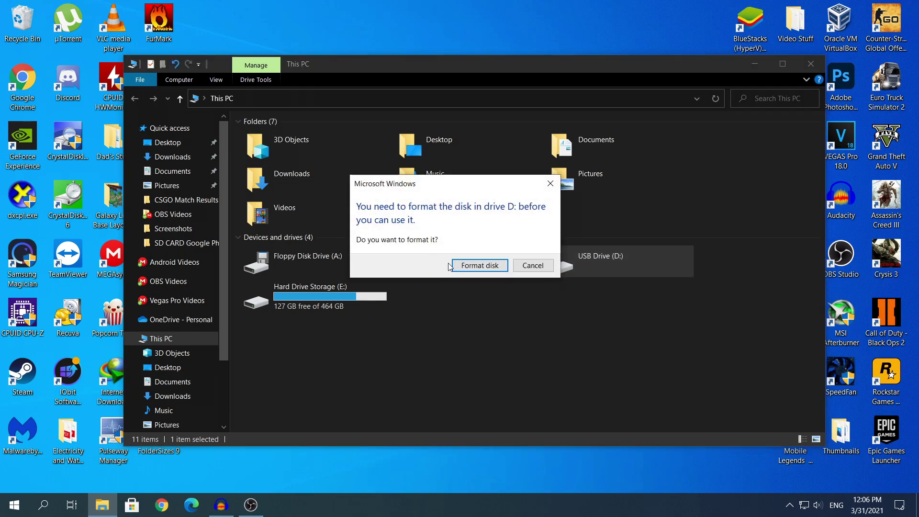
# Attempt a default format of USB Drive (D:) and dismiss the format-failure errors
pyautogui.click(497, 269)
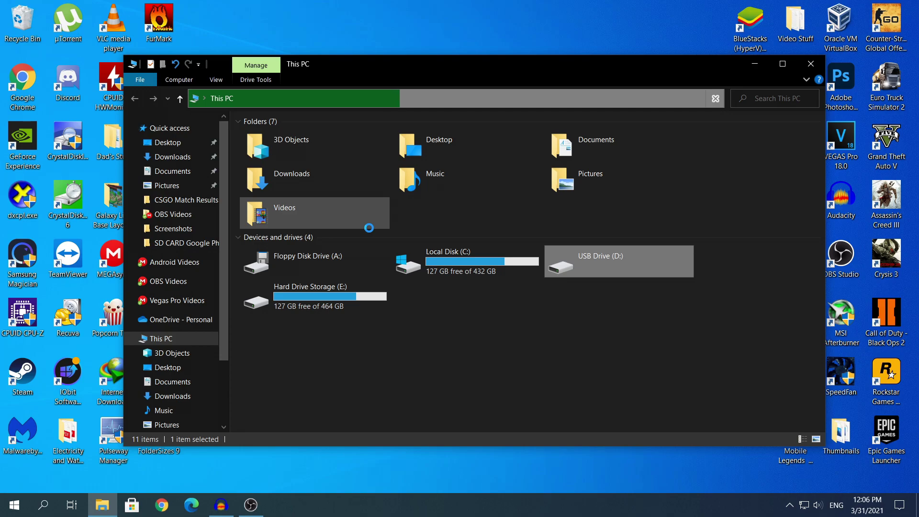
pyautogui.moveTo(243, 117); pyautogui.dragTo(472, 140)
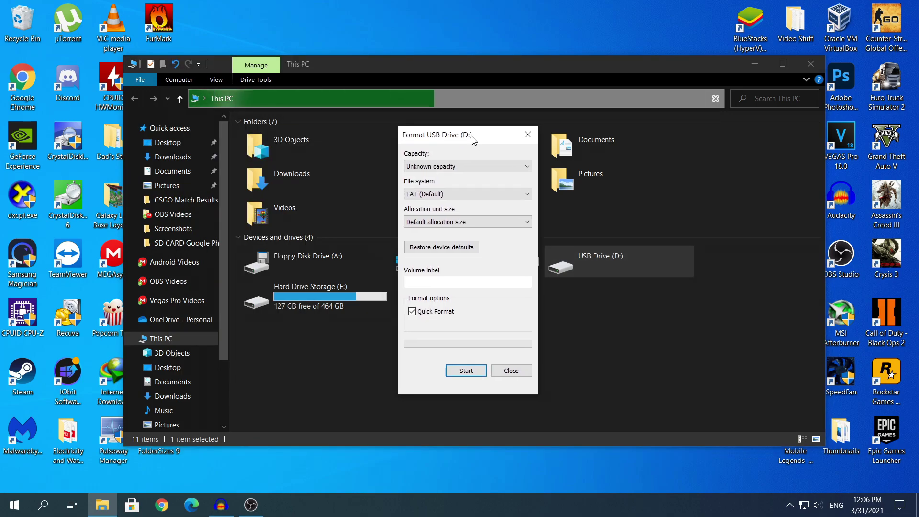
pyautogui.click(466, 371)
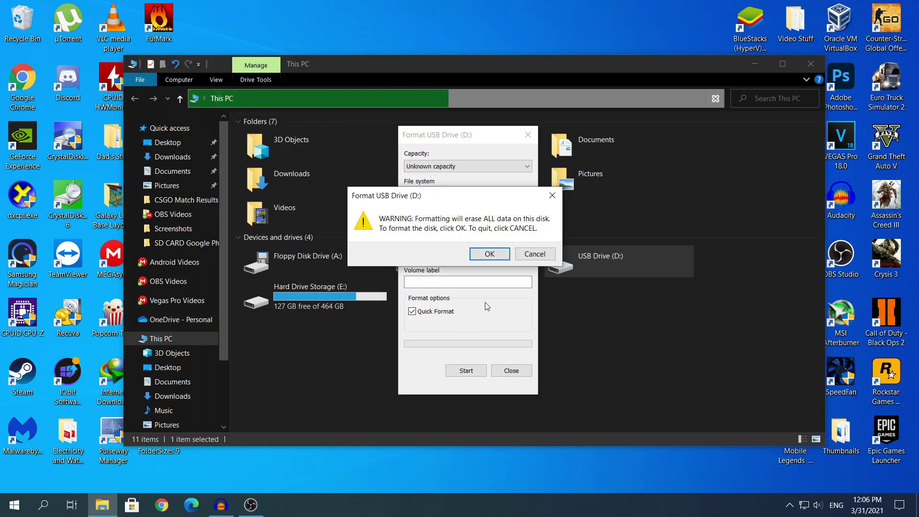
pyautogui.click(489, 254)
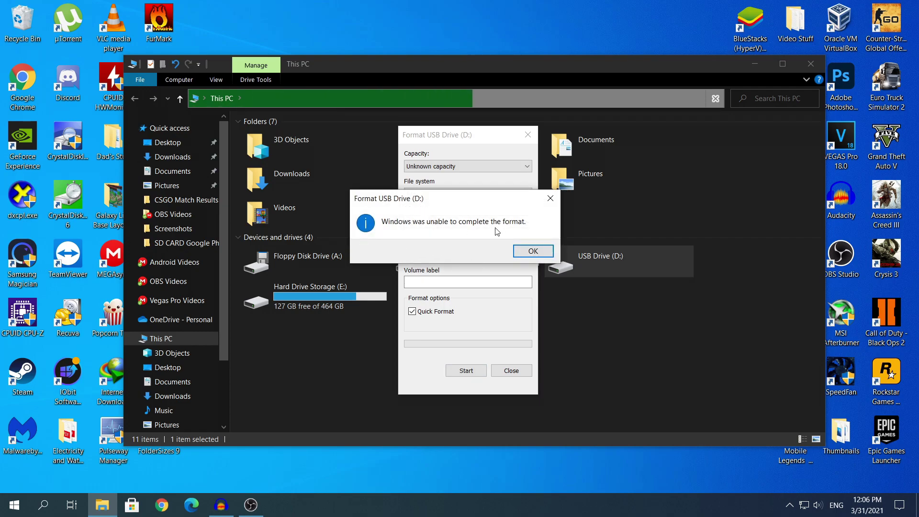
pyautogui.click(525, 254)
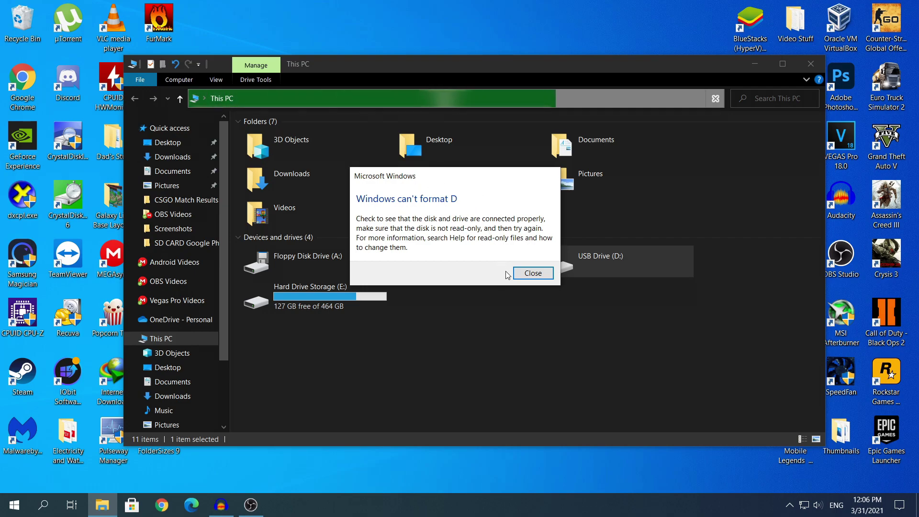
pyautogui.click(546, 277)
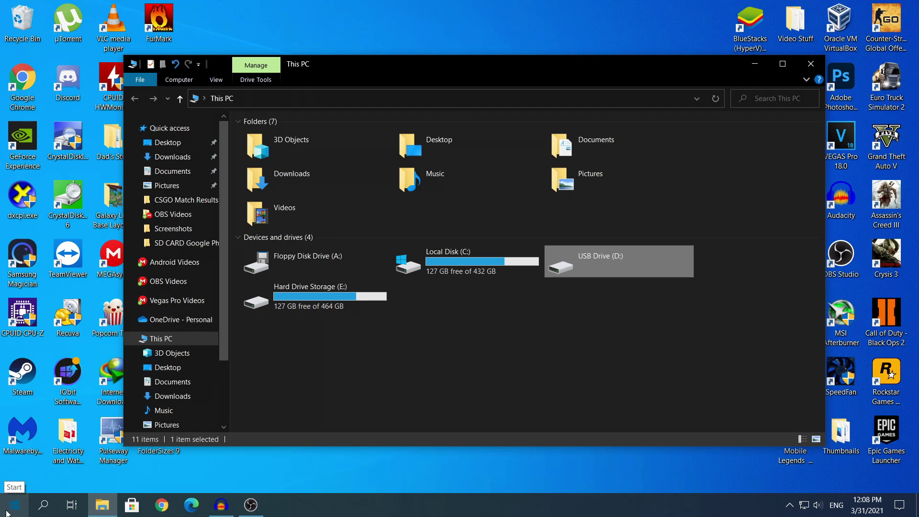
# Launch Disk Management from the Start menu and select Disk 3's 3.74 GB unallocated space
pyautogui.rightClick(15, 495)
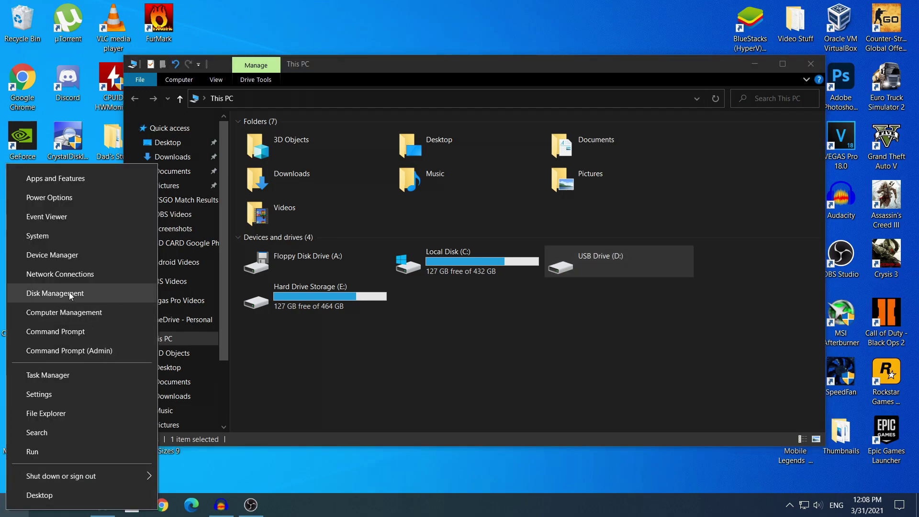
pyautogui.click(110, 296)
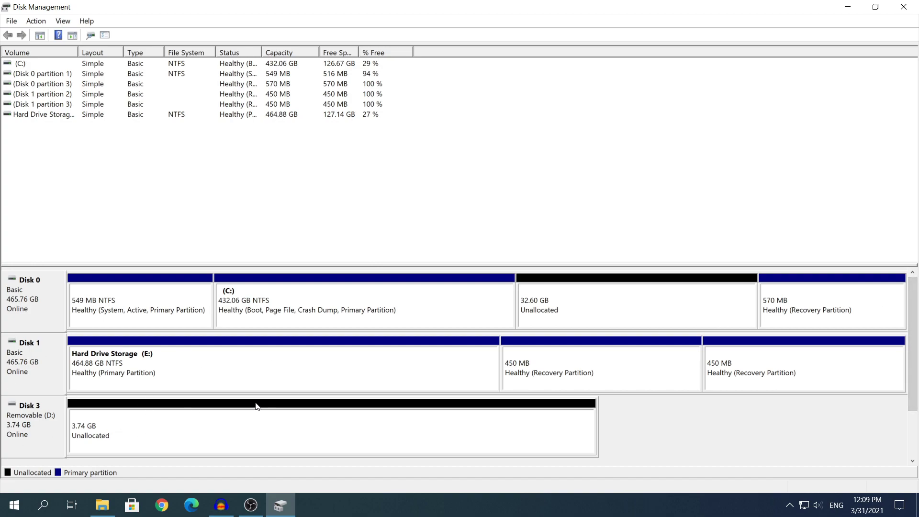
pyautogui.scroll(-1, 240, 362)
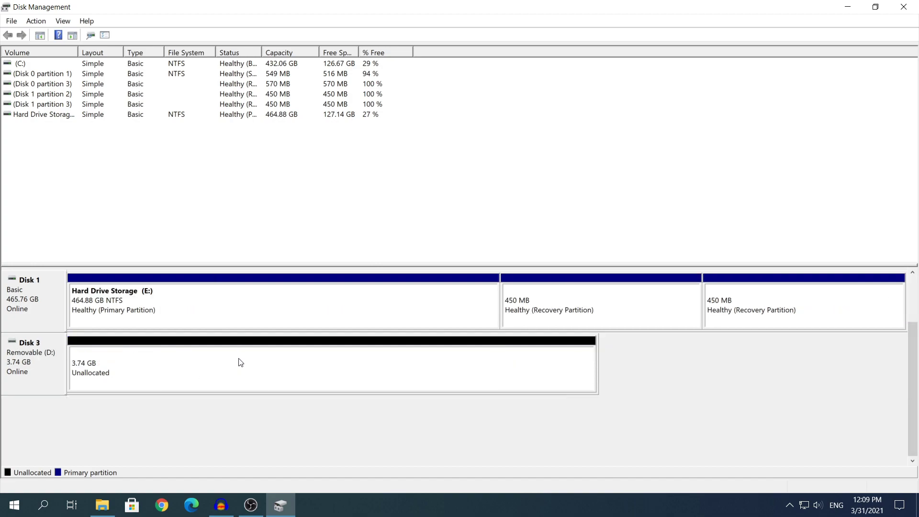
pyautogui.click(19, 362)
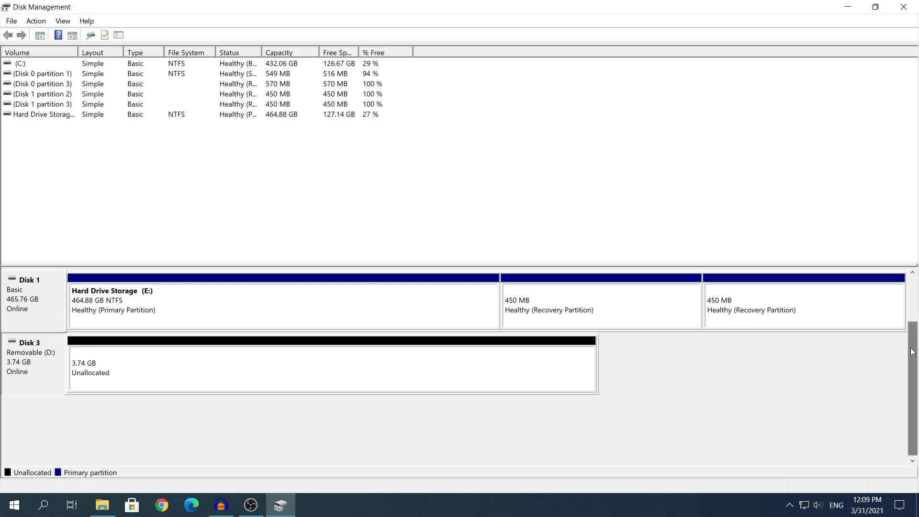
pyautogui.scroll(1, 147, 294)
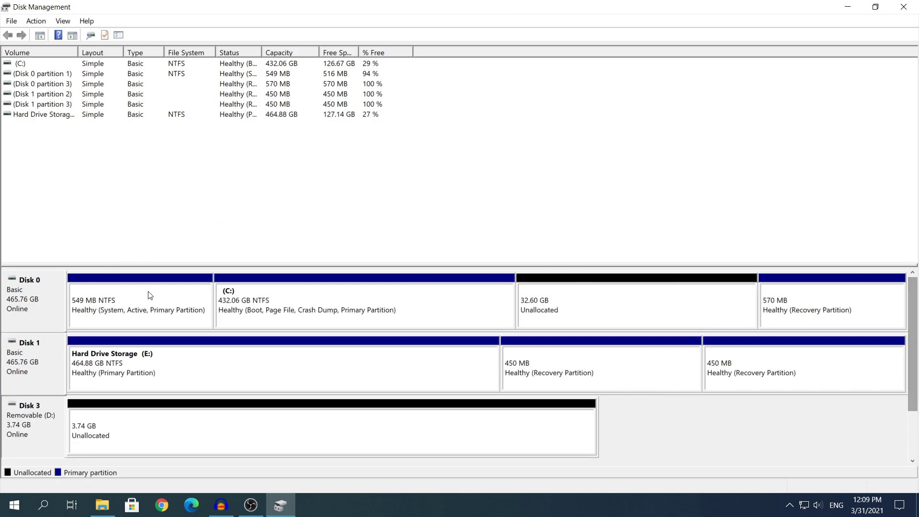
pyautogui.click(41, 341)
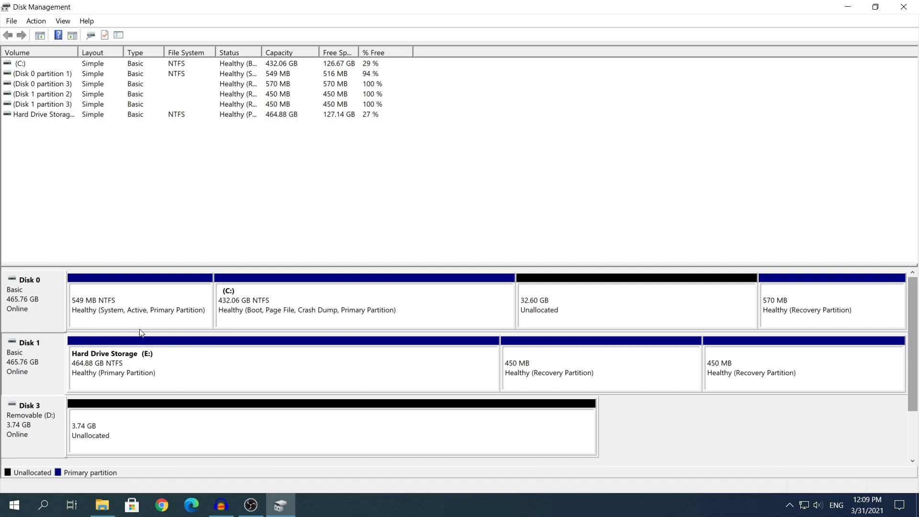
pyautogui.scroll(-1, 531, 360)
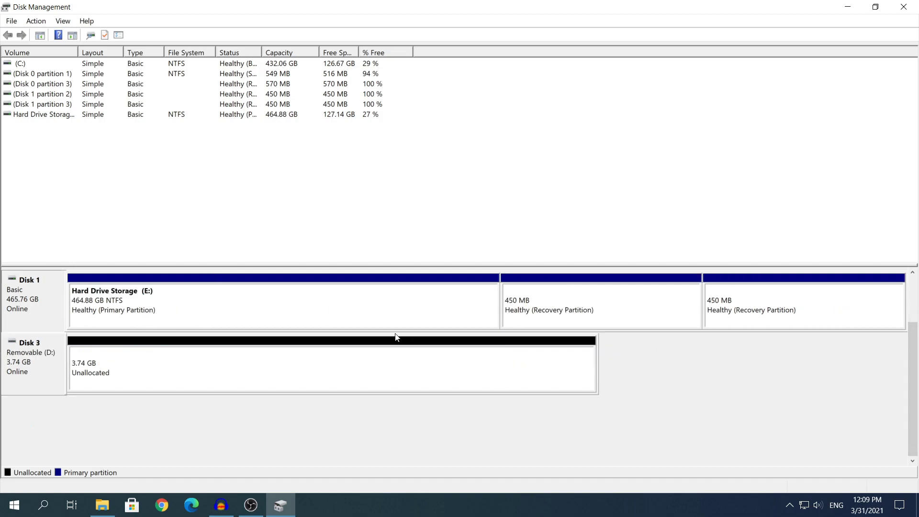
pyautogui.click(162, 350)
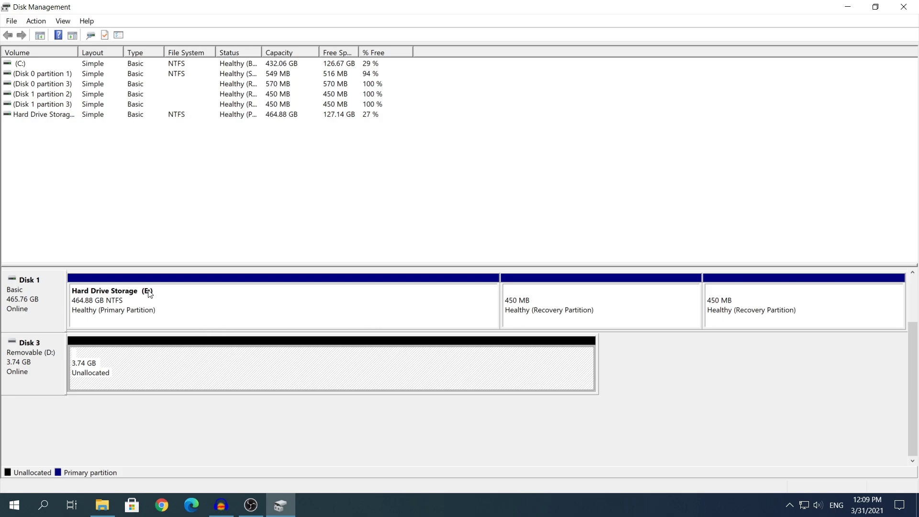
pyautogui.click(93, 289)
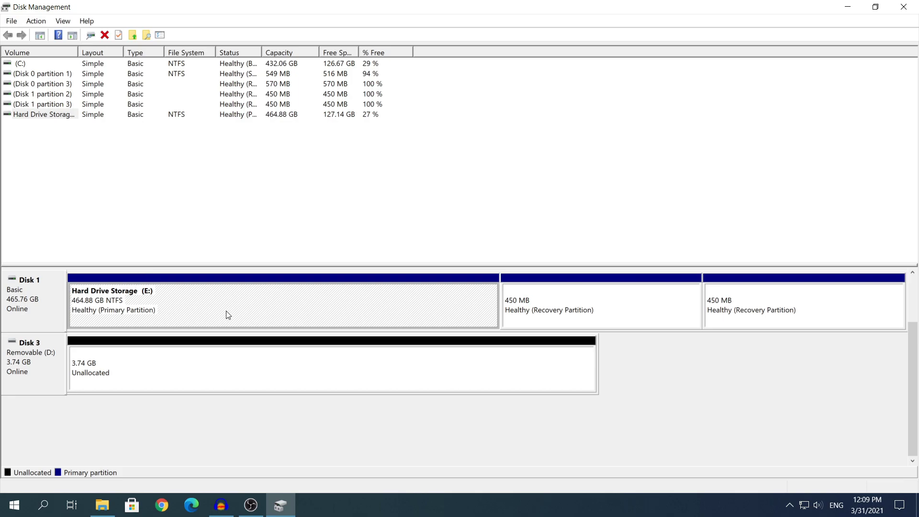
pyautogui.click(88, 388)
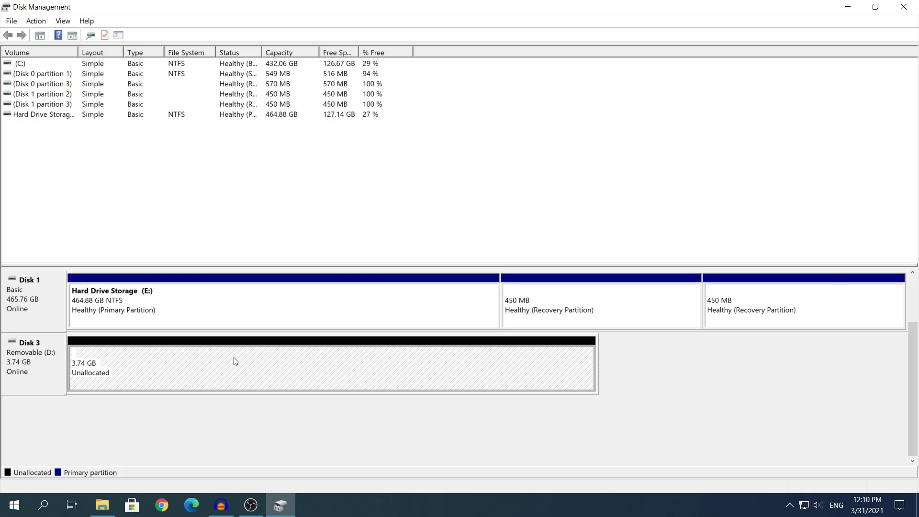
# Choose New Simple Volume from Disk 3's unallocated-space context menu
pyautogui.rightClick(215, 367)
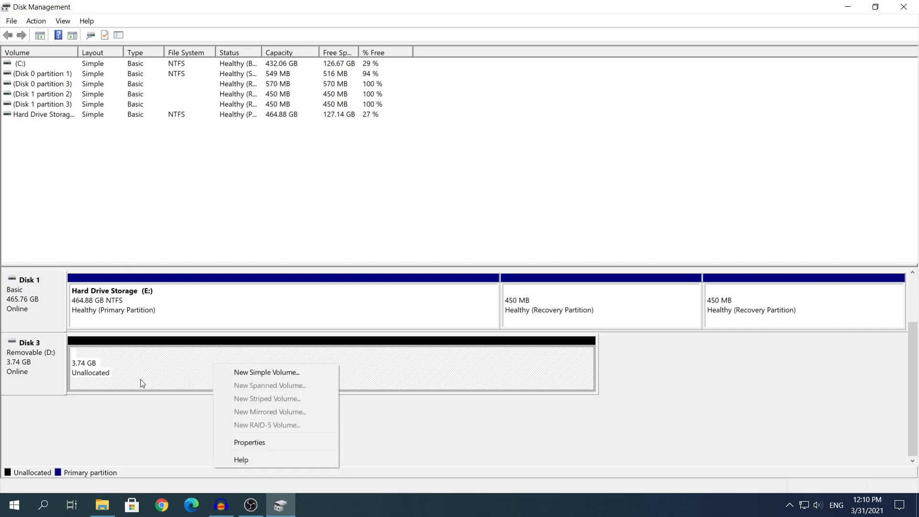
pyautogui.rightClick(254, 372)
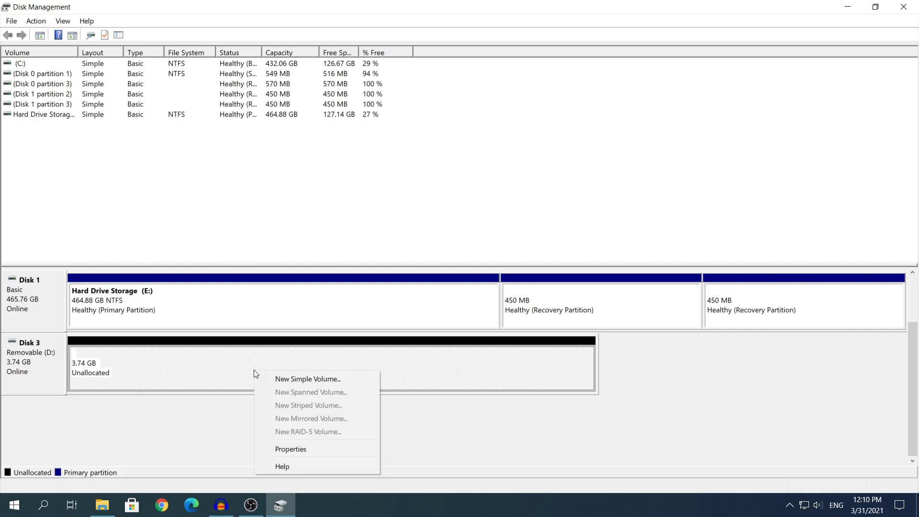
pyautogui.rightClick(268, 307)
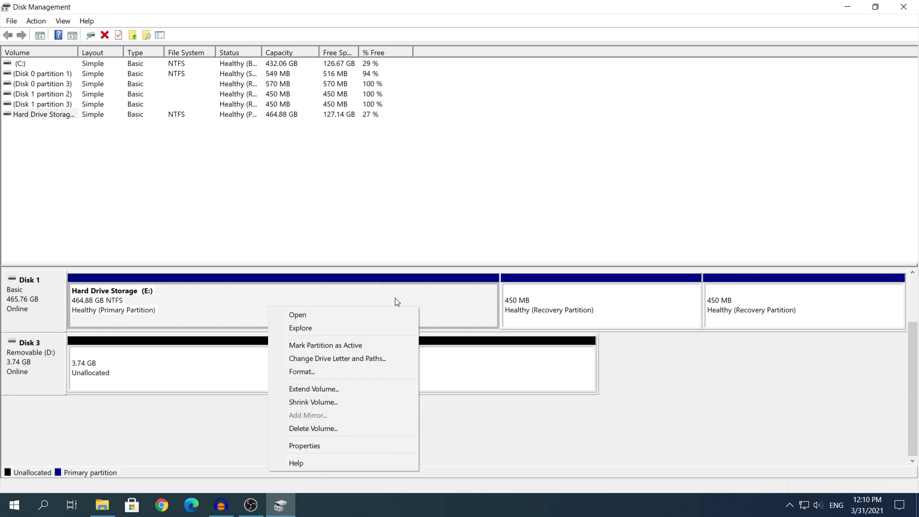
pyautogui.click(199, 376)
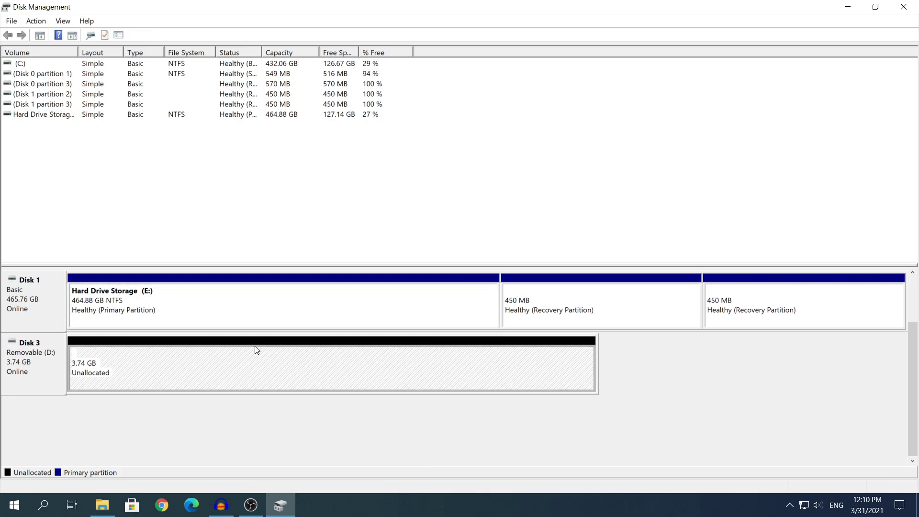
pyautogui.rightClick(206, 370)
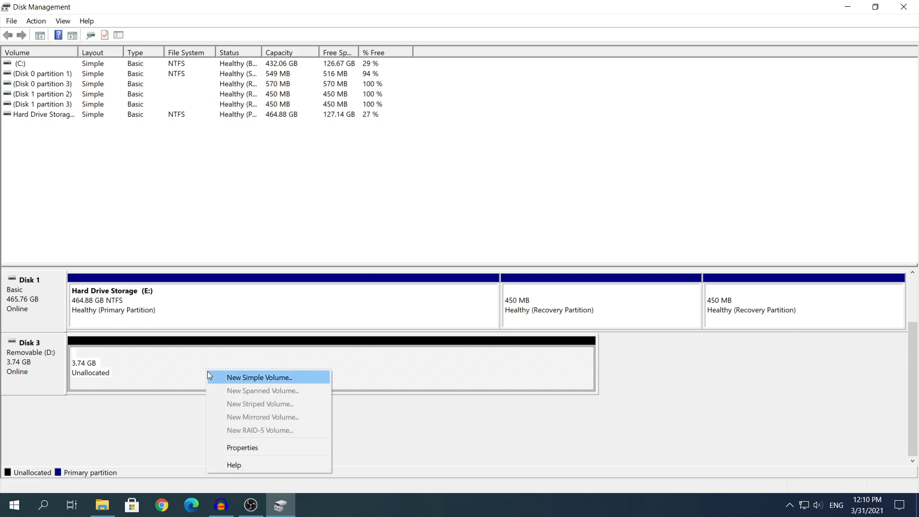
pyautogui.click(282, 382)
# Keep the full 3828 MB volume size and drive letter F in the wizard
pyautogui.moveTo(253, 66); pyautogui.dragTo(517, 135)
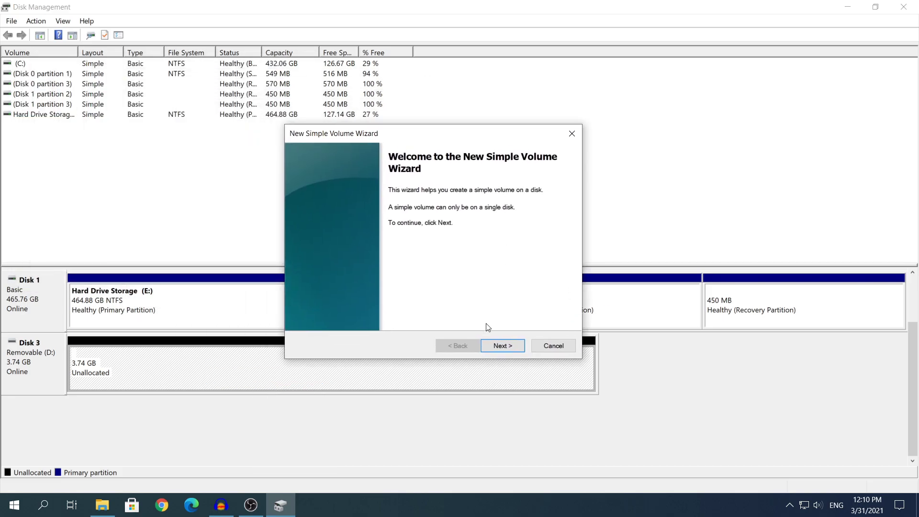
pyautogui.click(503, 345)
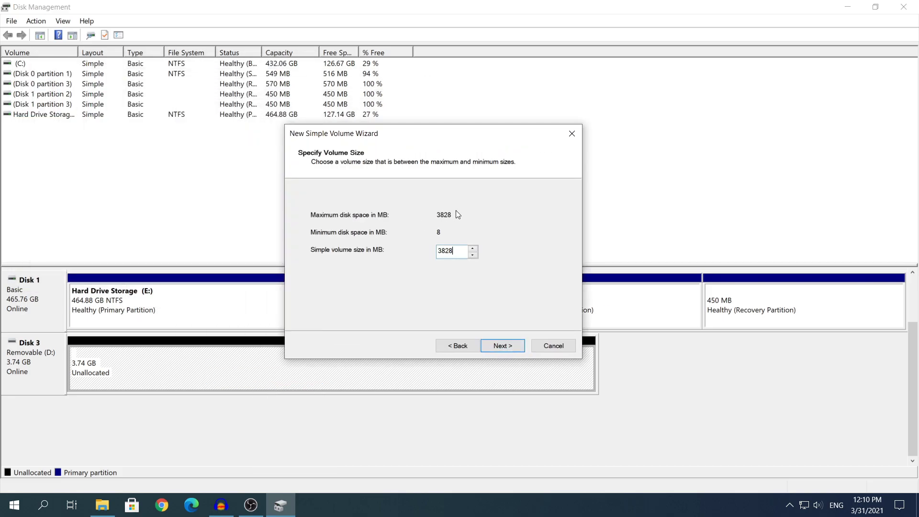
pyautogui.doubleClick(445, 251)
pyautogui.click(454, 251)
pyautogui.moveTo(455, 251); pyautogui.dragTo(386, 260)
pyautogui.click(454, 252)
pyautogui.click(508, 347)
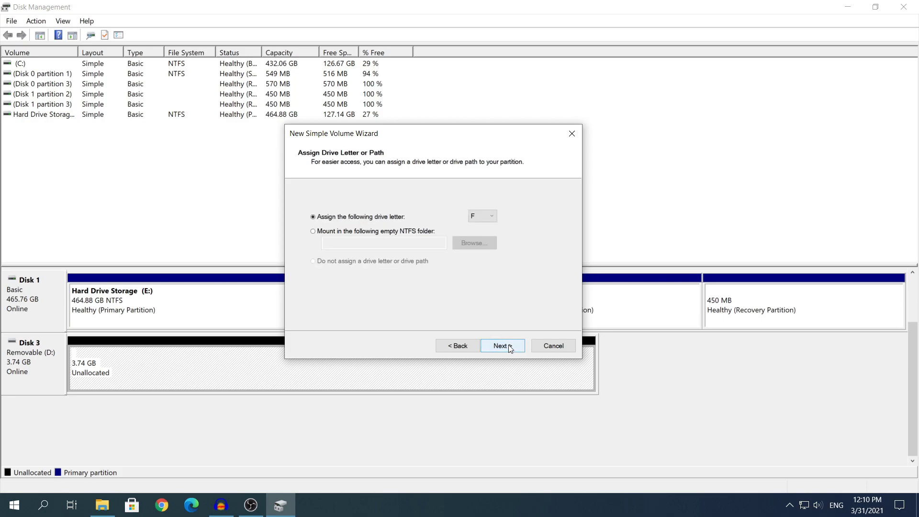
pyautogui.click(474, 218)
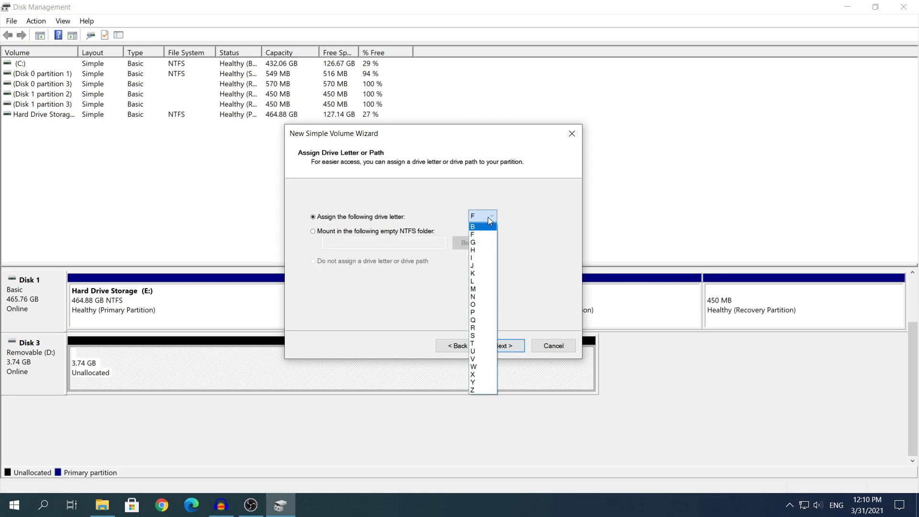
pyautogui.click(488, 217)
pyautogui.click(506, 345)
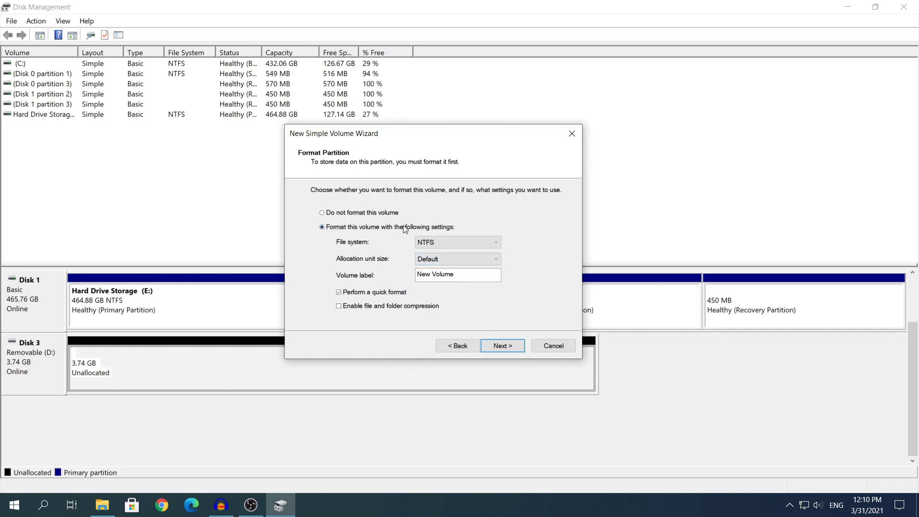
# Choose FAT32 with the label New Volume, then finish the wizard
pyautogui.click(421, 243)
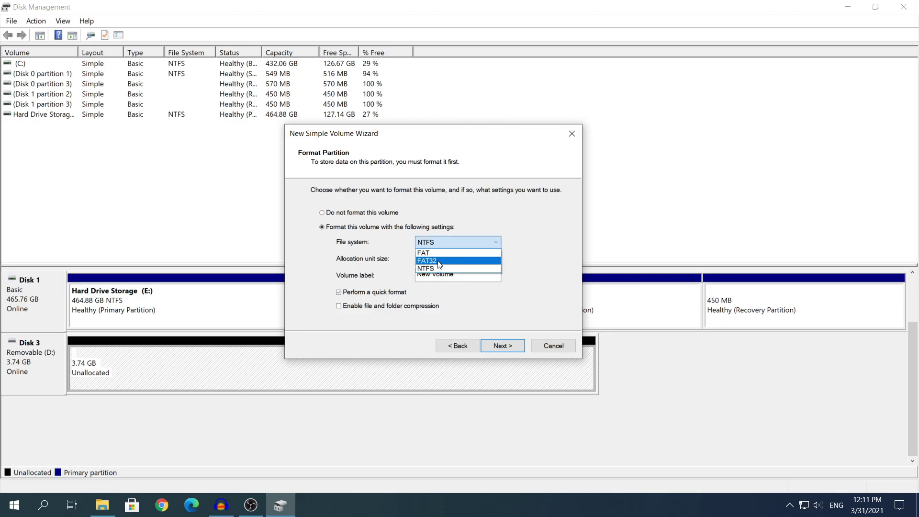
pyautogui.click(440, 261)
pyautogui.click(429, 244)
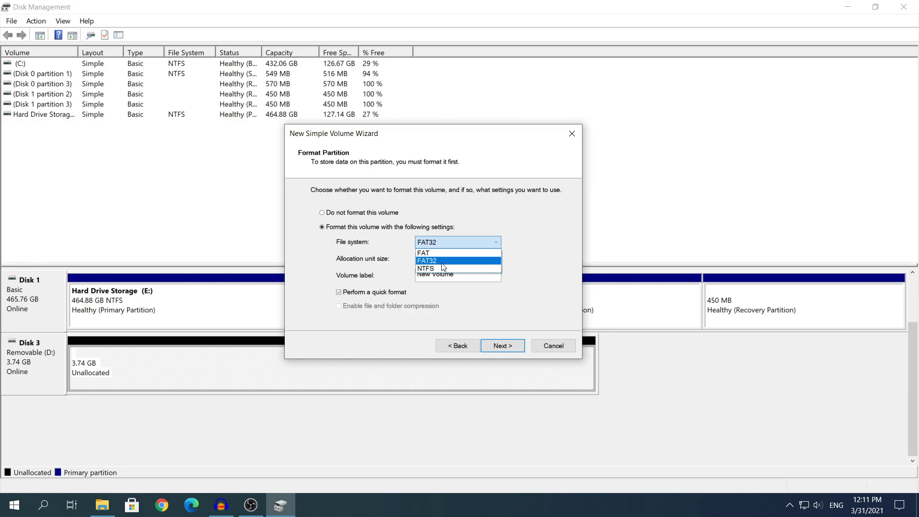
pyautogui.click(441, 262)
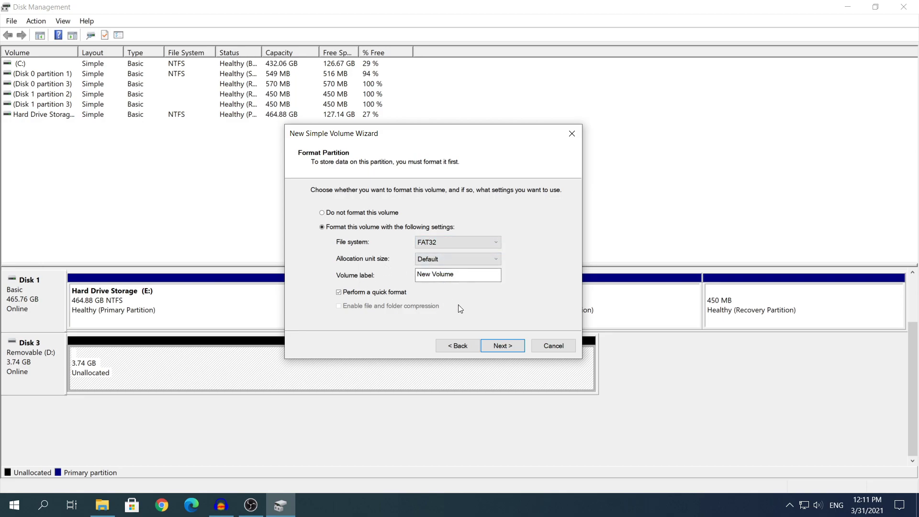
pyautogui.click(474, 273)
pyautogui.doubleClick(476, 272)
pyautogui.click(469, 272)
pyautogui.click(510, 350)
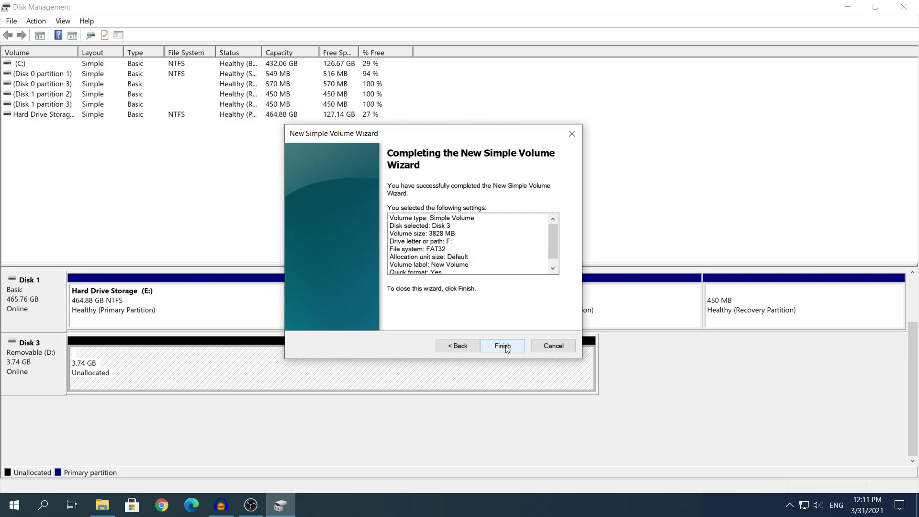
pyautogui.click(509, 349)
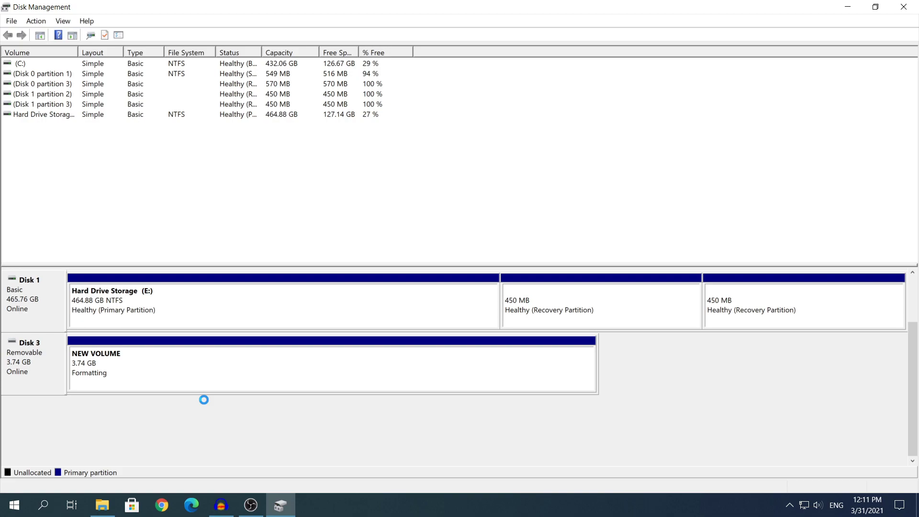
# Select the newly formatted NEW VOLUME (F:) partition on Disk 3
pyautogui.click(197, 392)
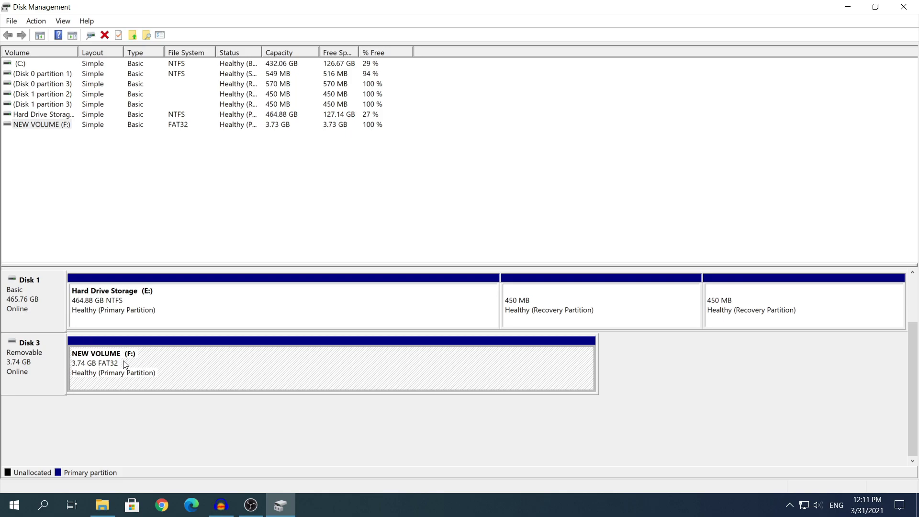
# Open NEW VOLUME (F:) from This PC twice to check it is empty, returning each time
pyautogui.click(102, 505)
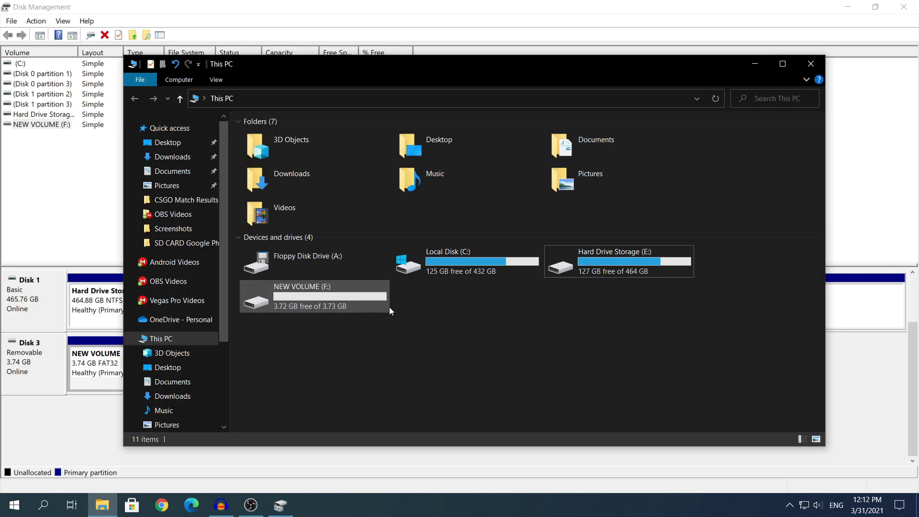
pyautogui.click(314, 292)
pyautogui.doubleClick(303, 290)
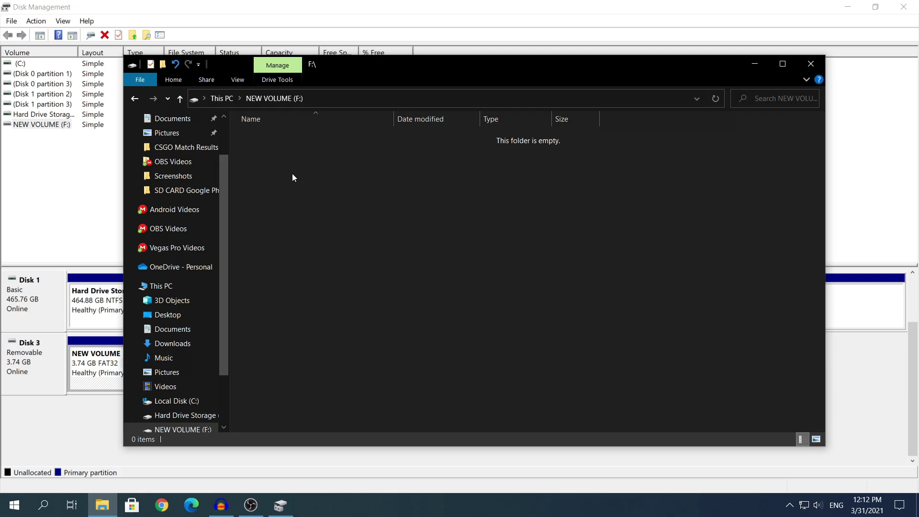
pyautogui.hotkey('alt', 'Left')
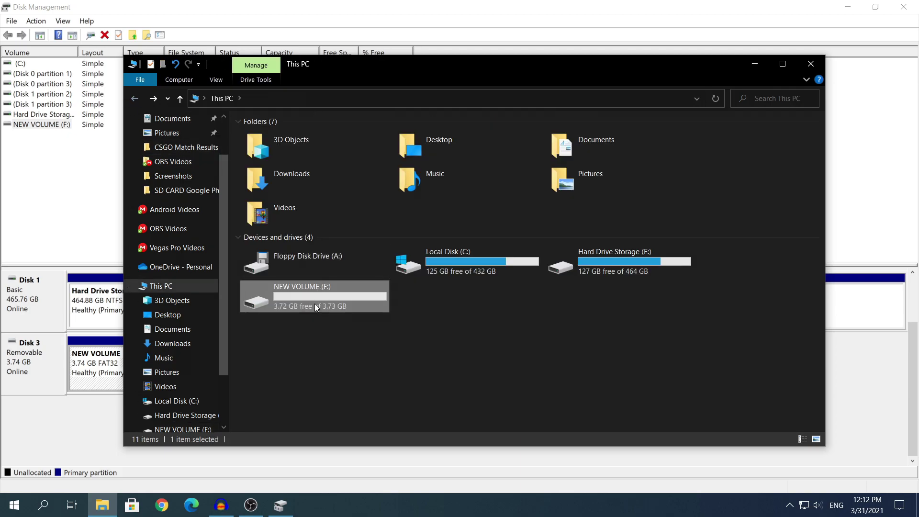
pyautogui.doubleClick(314, 303)
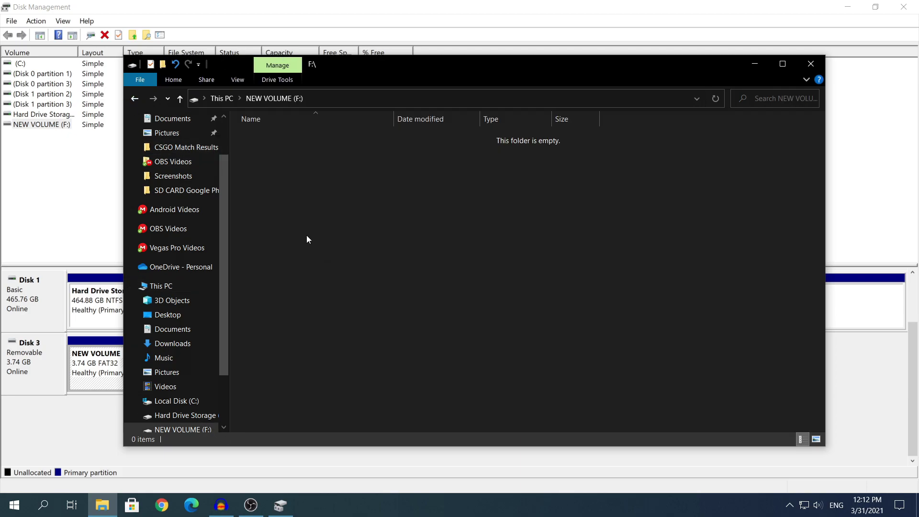
pyautogui.hotkey('alt', 'Left')
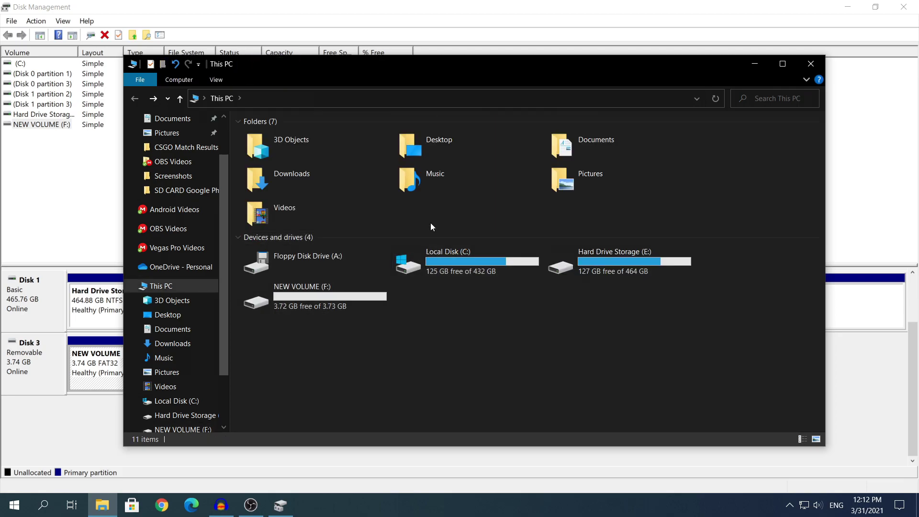
# Close the File Explorer window and then the Disk Management window
pyautogui.click(822, 65)
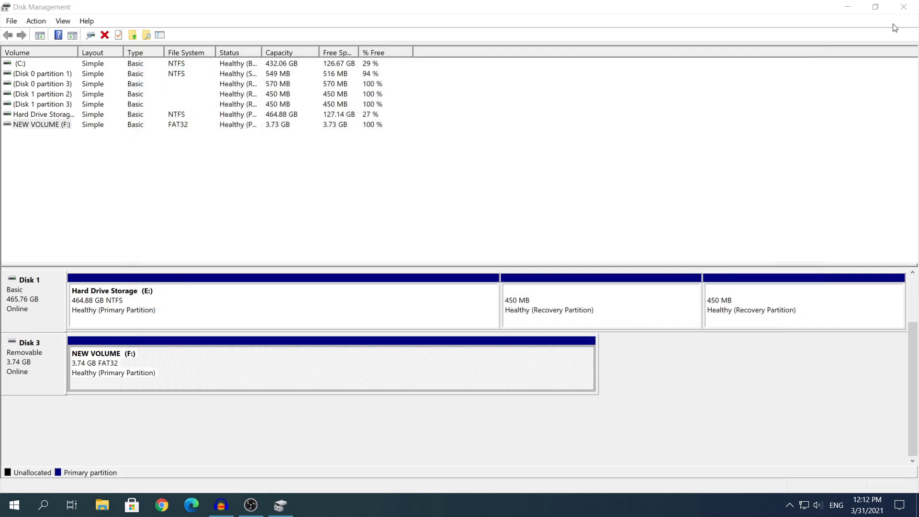
pyautogui.click(904, 7)
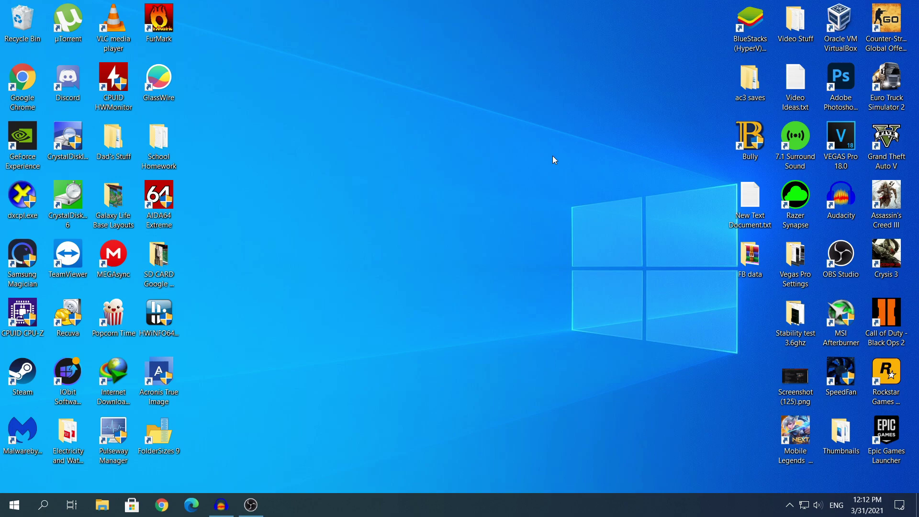